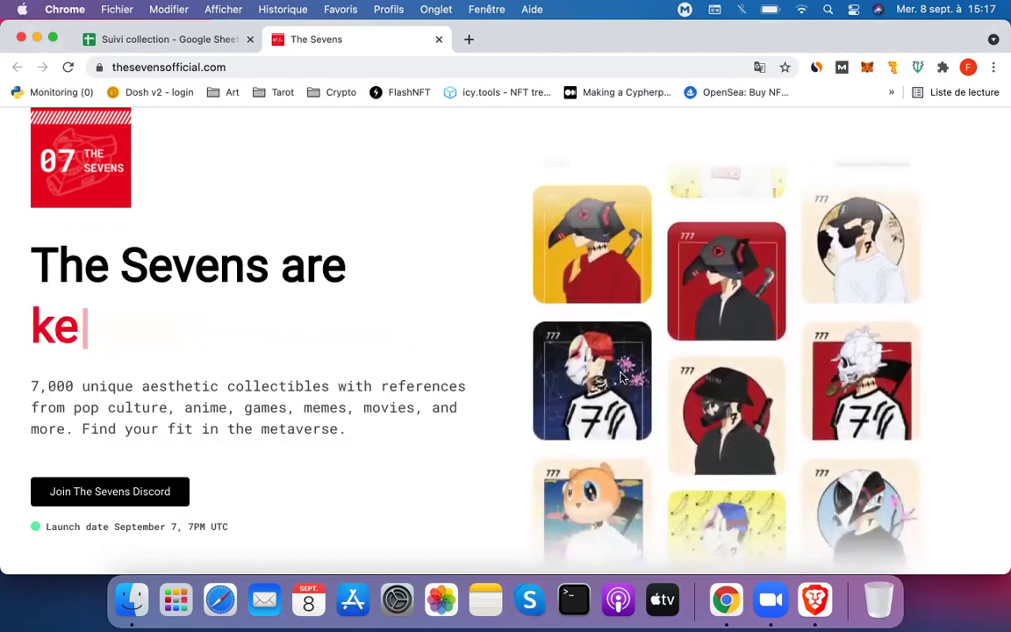
Step: Read the overview and story on The Sevens website, and close the page to return to the Suivi collection spreadsheet
scroll(621, 378, down, 5)
scroll(621, 378, up, 5)
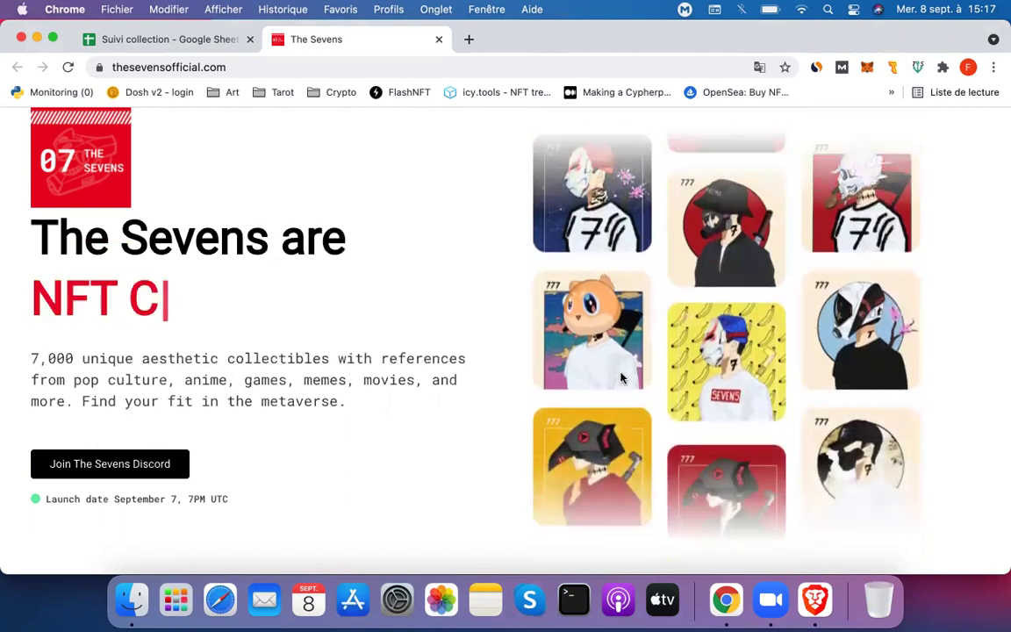
scroll(621, 377, down, 3)
scroll(620, 377, down, 5)
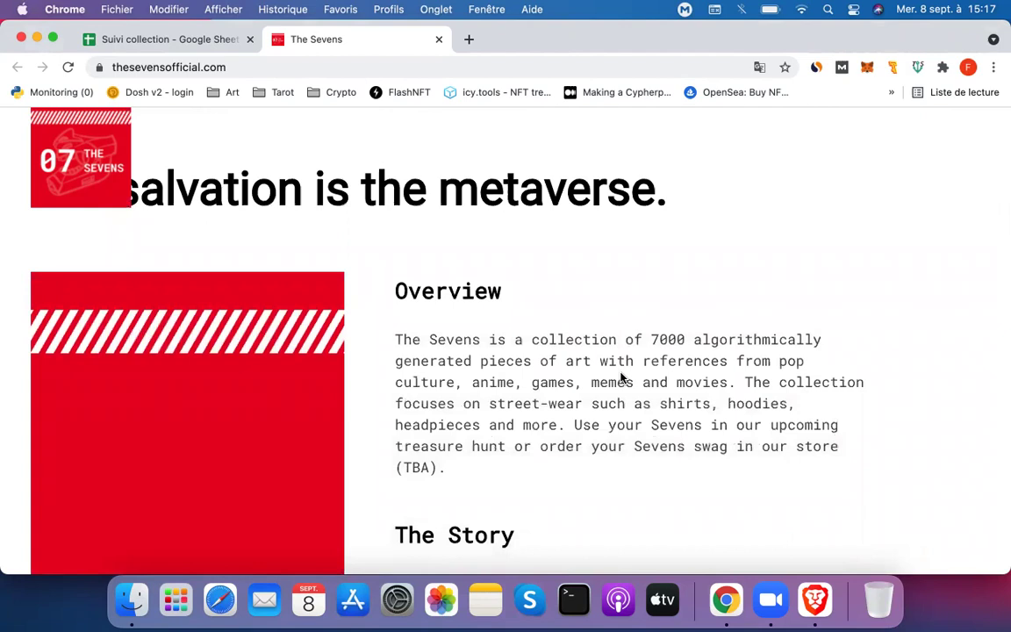
scroll(621, 378, down, 4)
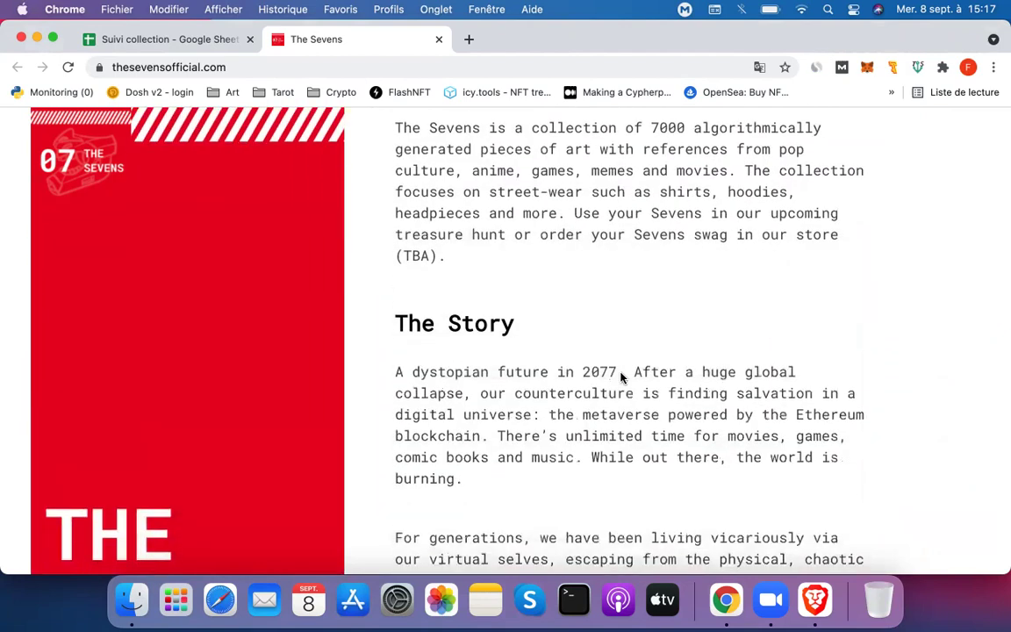
scroll(621, 378, up, 1)
scroll(620, 377, down, 5)
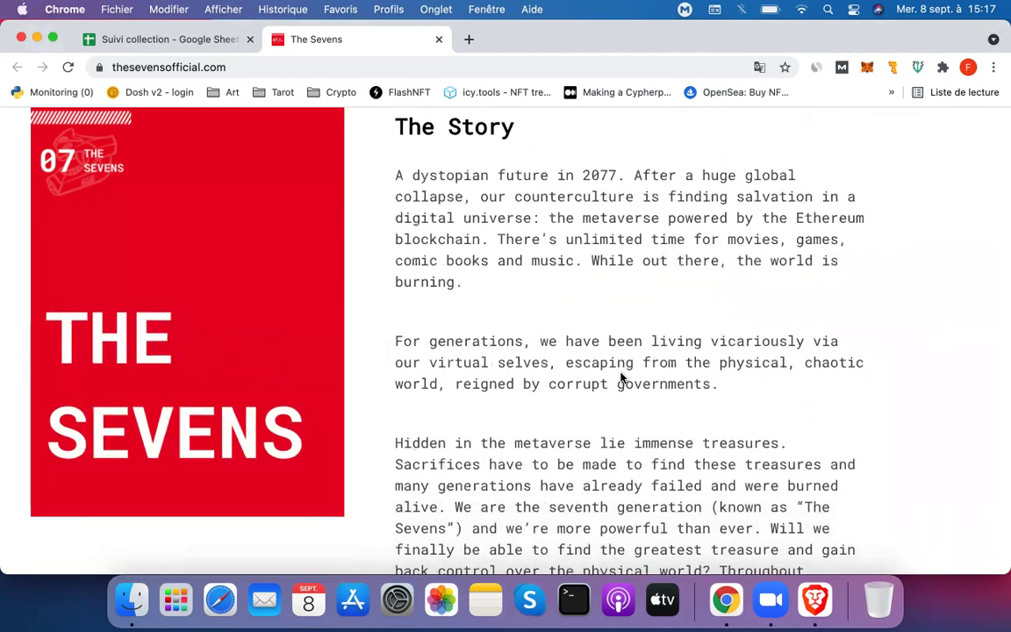
scroll(621, 377, up, 10)
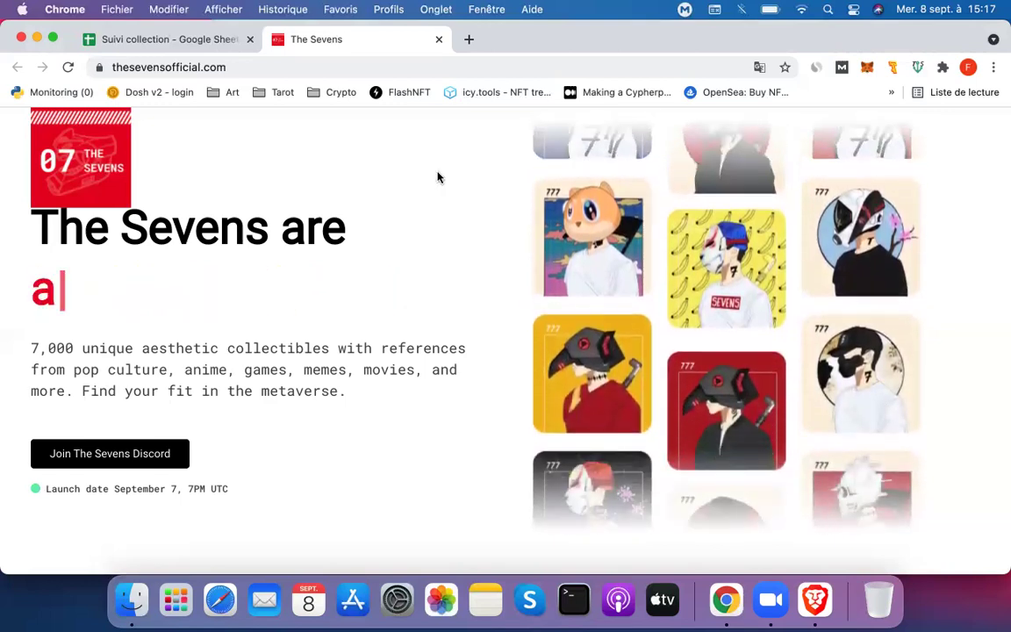
click(439, 39)
click(492, 314)
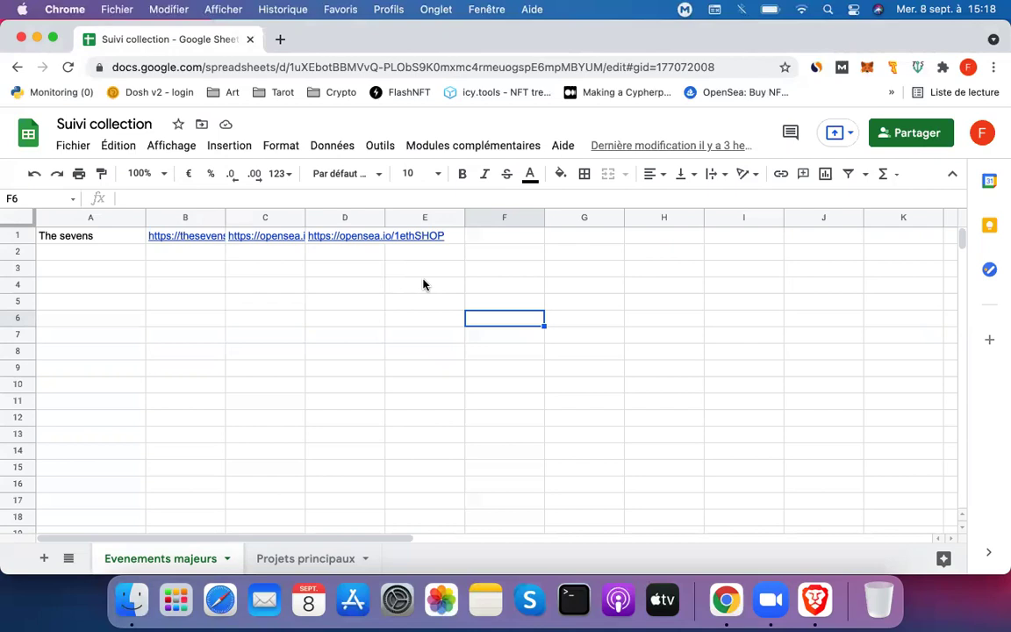
Step: Open the 1ethSHOP OpenSea account from the link in cell D1
click(370, 284)
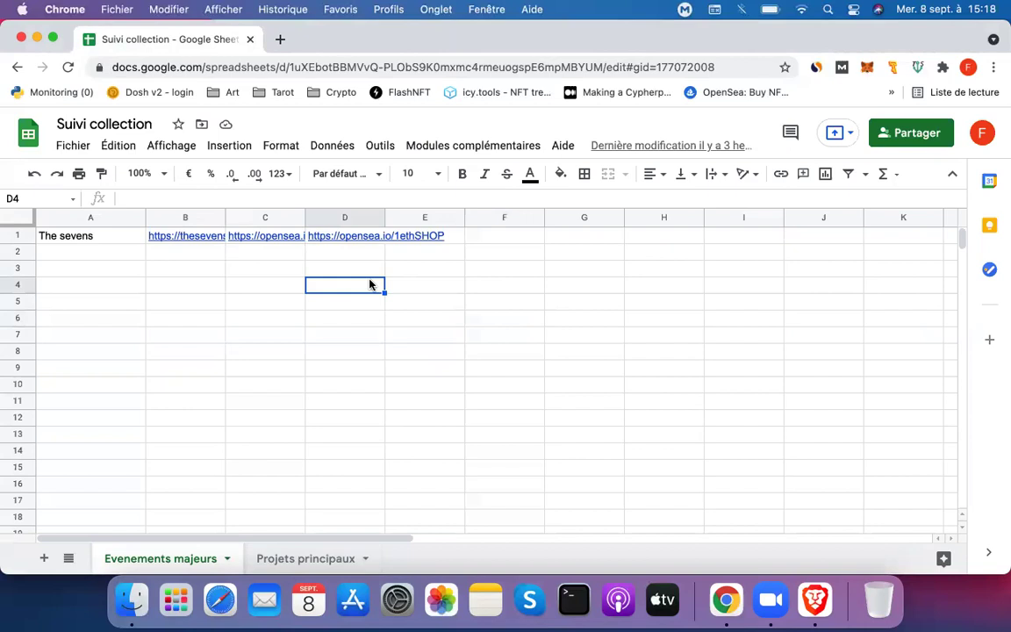
click(336, 255)
click(343, 239)
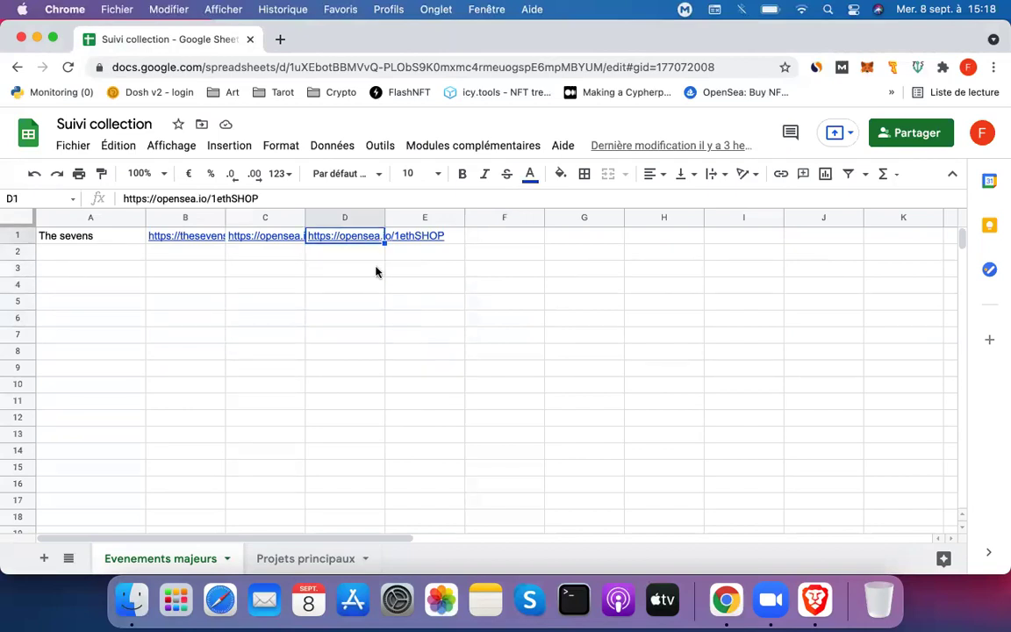
mouse_move(324, 234)
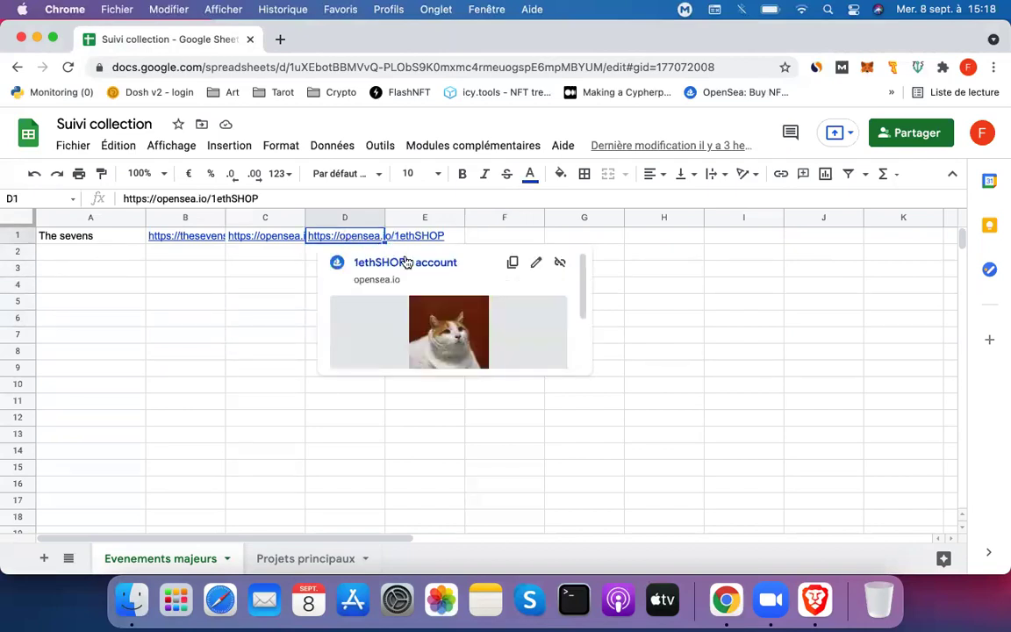
click(412, 262)
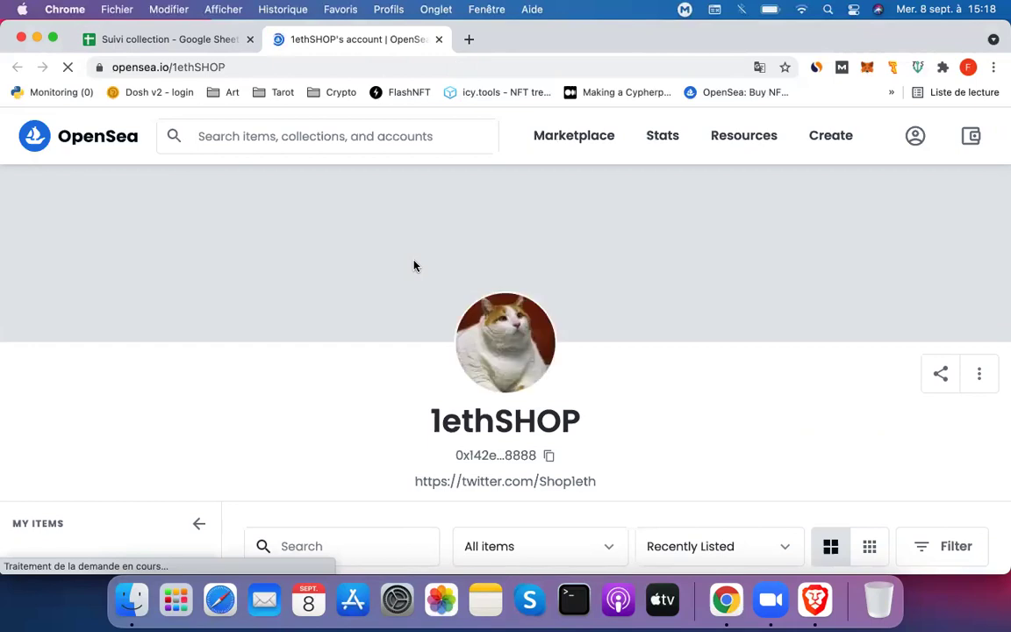
Step: Examine which collections the 1ethSHOP account holds using the Collections filter list, and close the account page
scroll(415, 265, down, 3)
scroll(414, 263, down, 4)
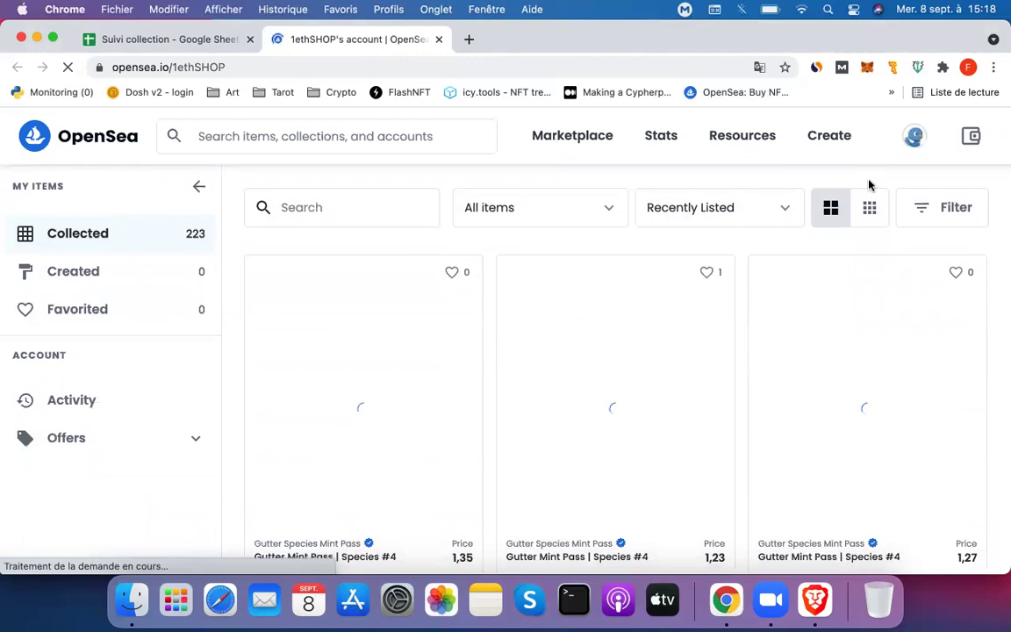
click(927, 205)
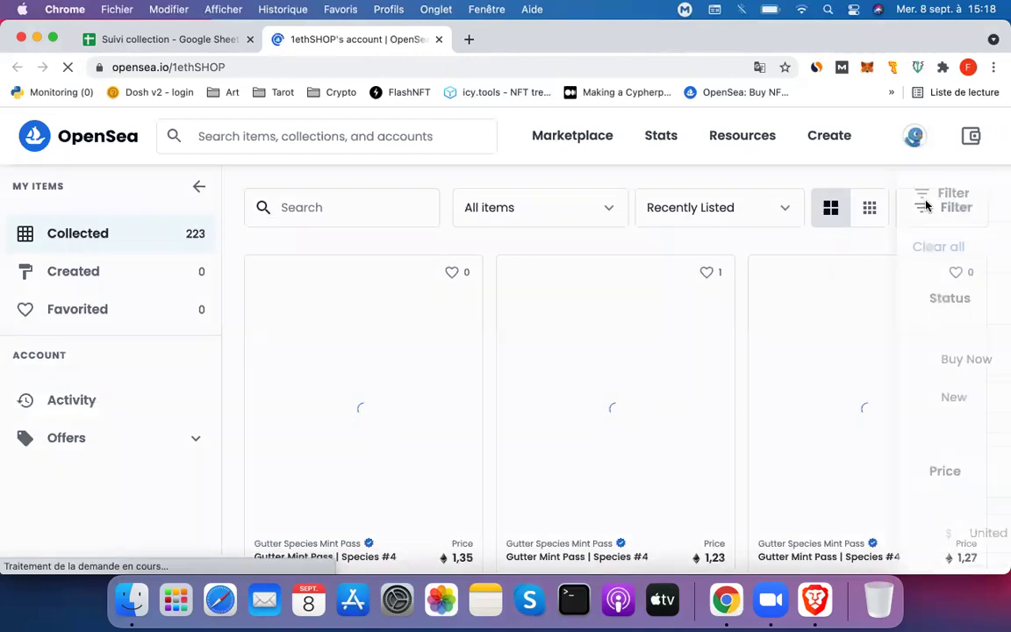
scroll(894, 351, down, 5)
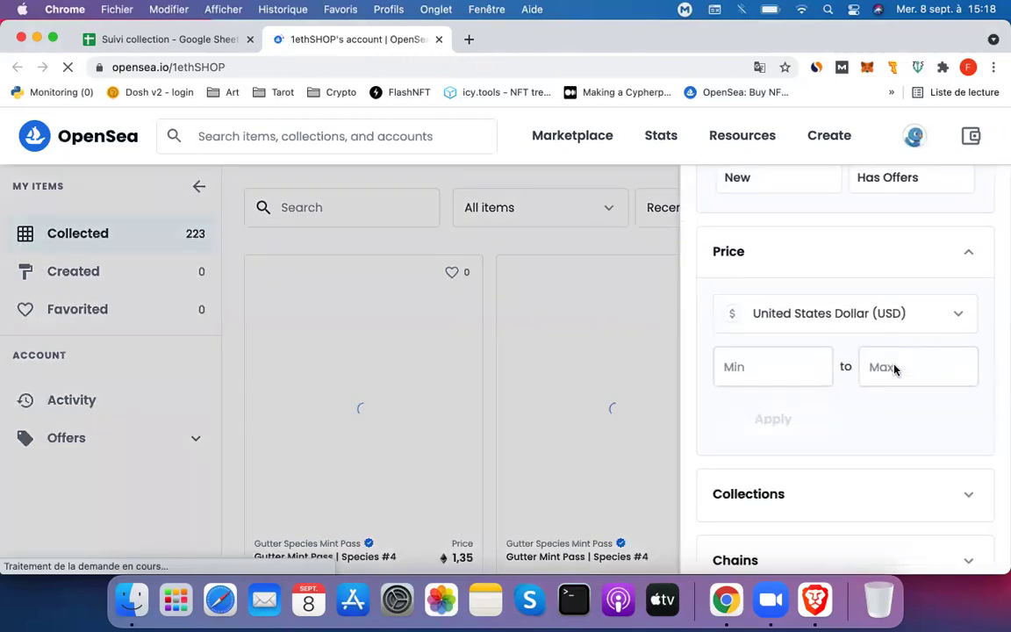
scroll(895, 367, down, 3)
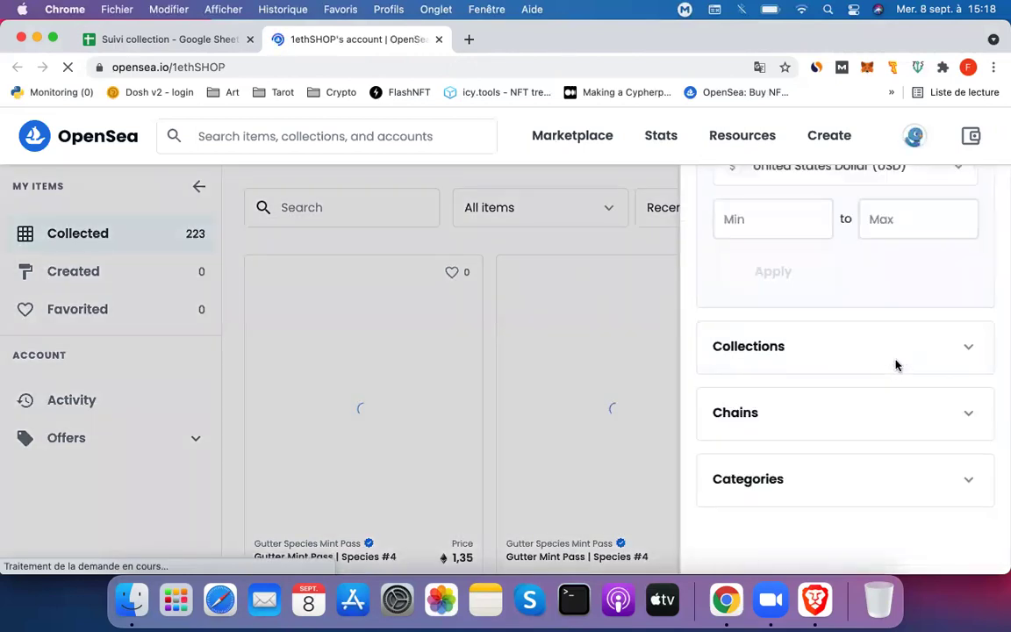
click(970, 347)
scroll(917, 405, down, 2)
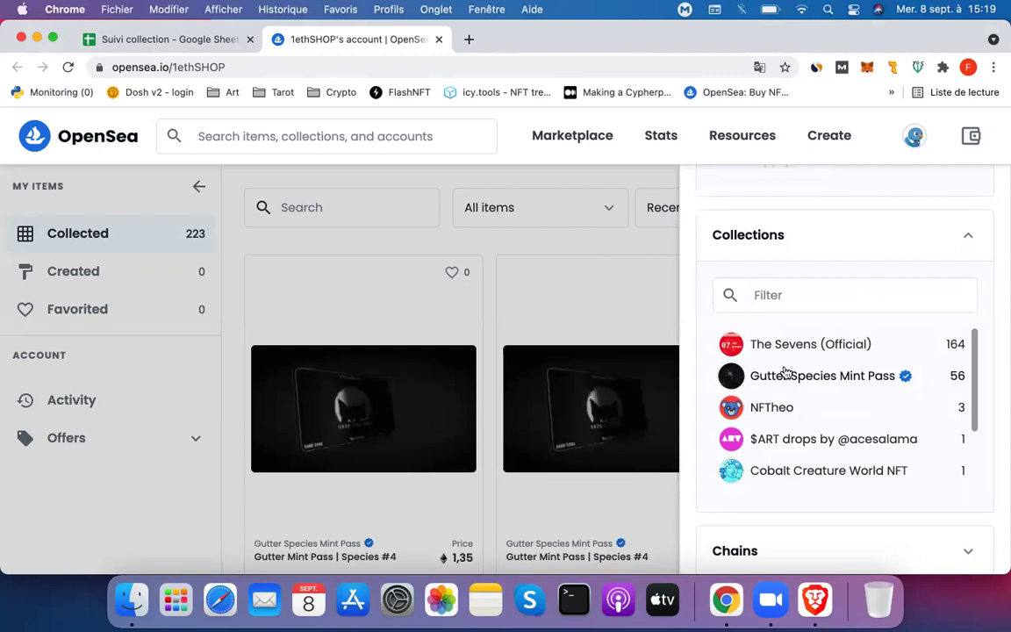
click(544, 245)
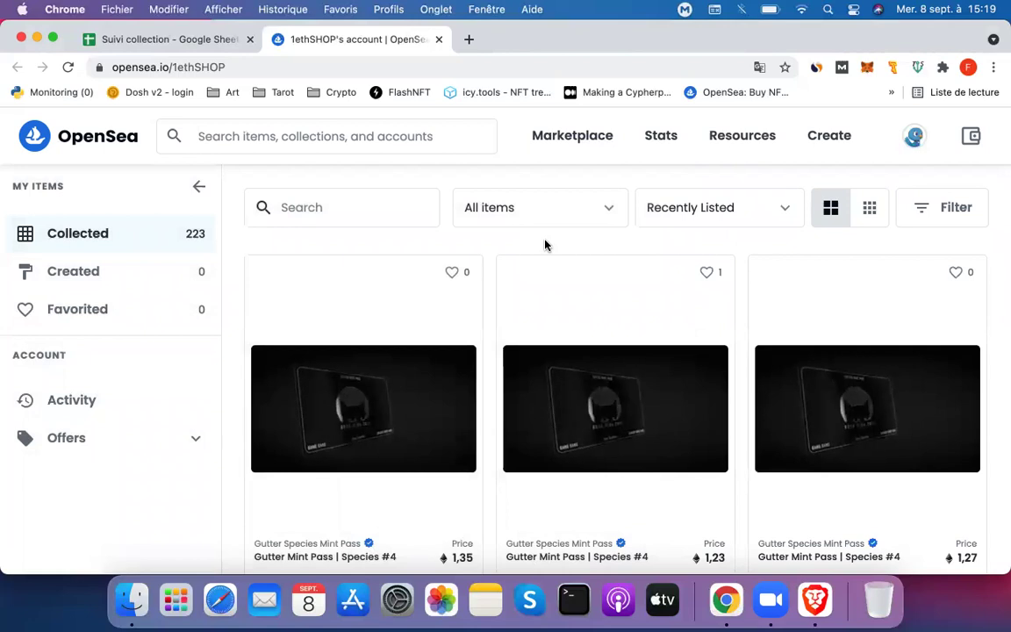
click(438, 40)
Step: Open The Sevens (Official) collection on OpenSea from the link in cell C1
click(289, 272)
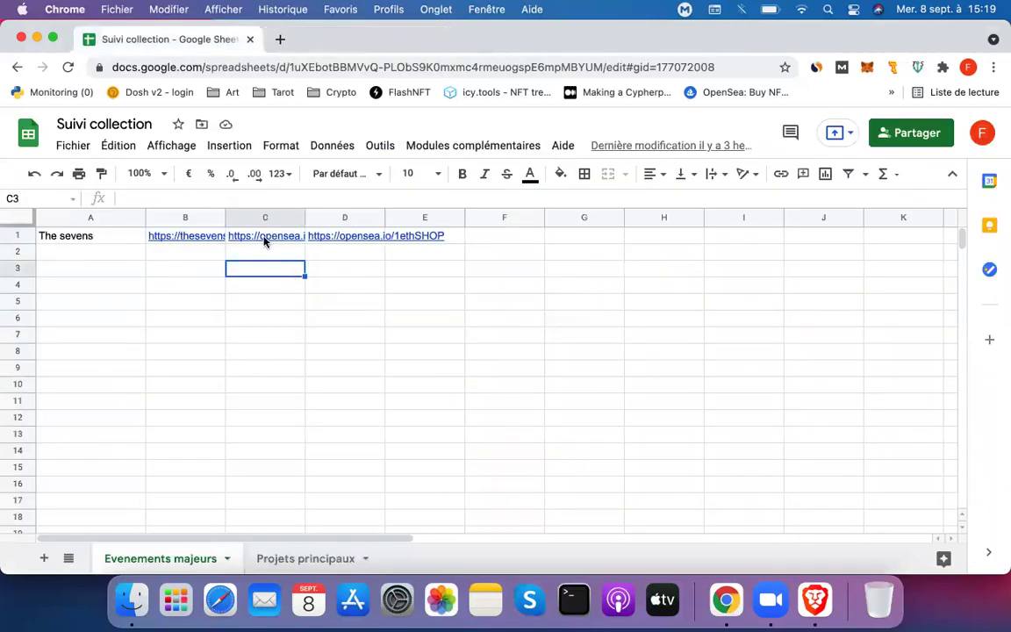
click(264, 237)
click(325, 266)
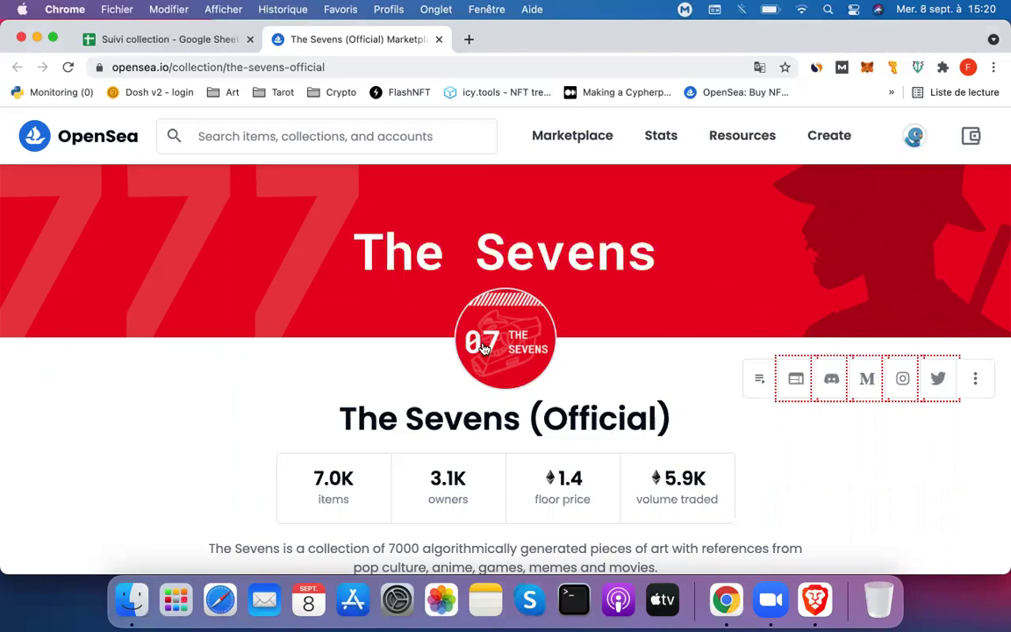
Step: Review the collection's price history and recent sales through its traded volume, and close the OpenSea page
click(654, 499)
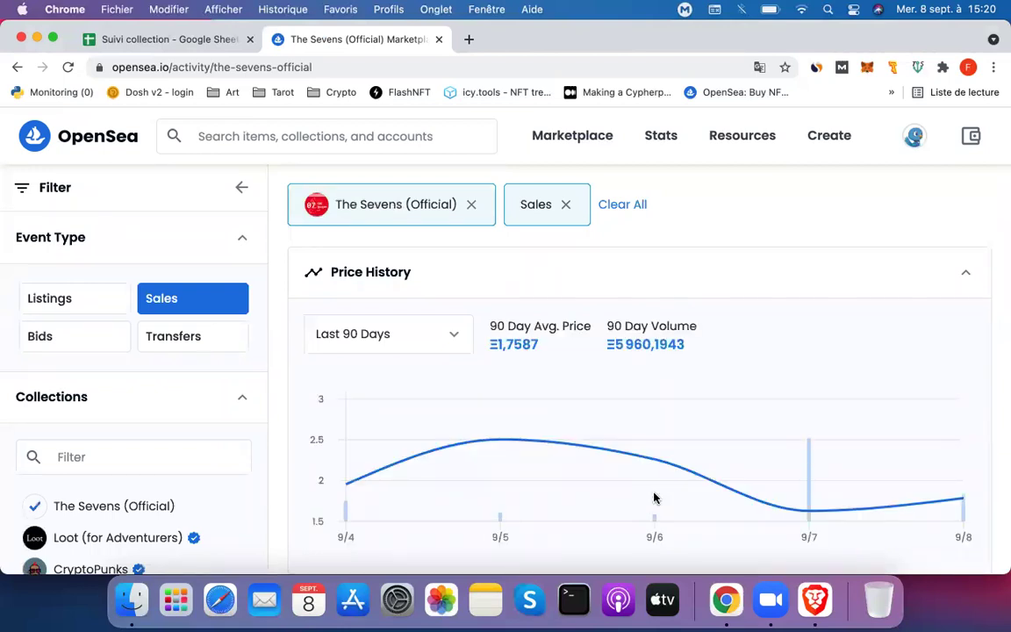
scroll(654, 499, down, 5)
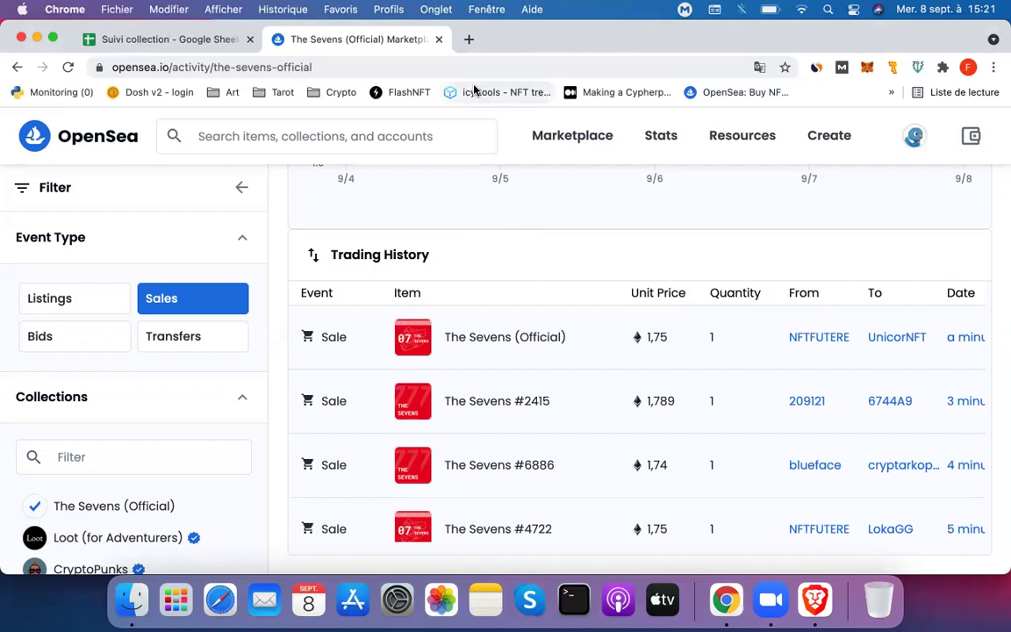
click(441, 40)
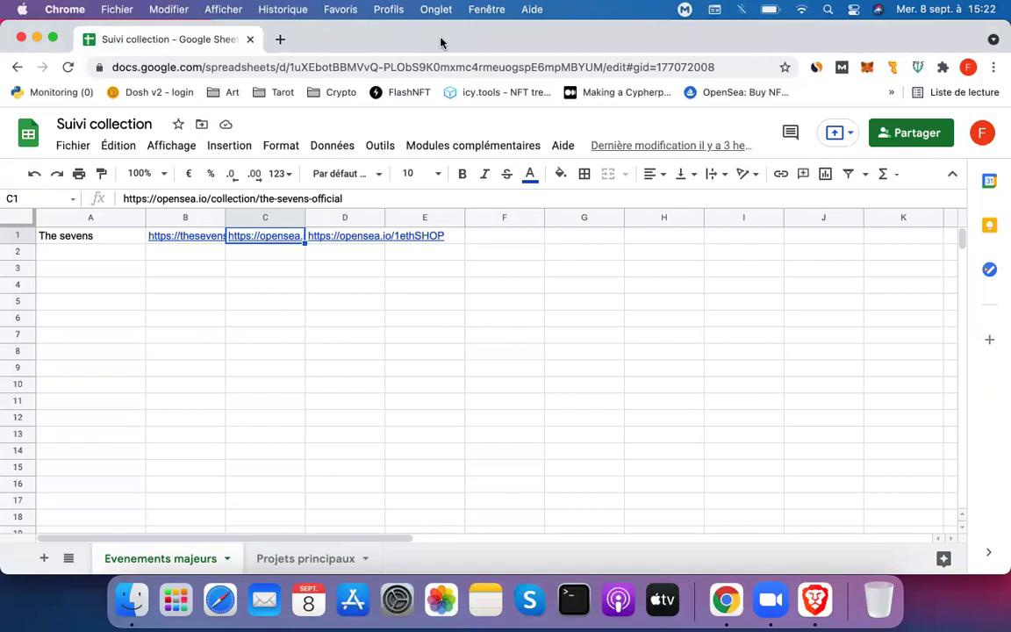
Step: Open the Projets principaux sheet and check the Comparatif values of My Fucking pickle, Slimes World, Creatures World and Long Neck Ladies
click(328, 343)
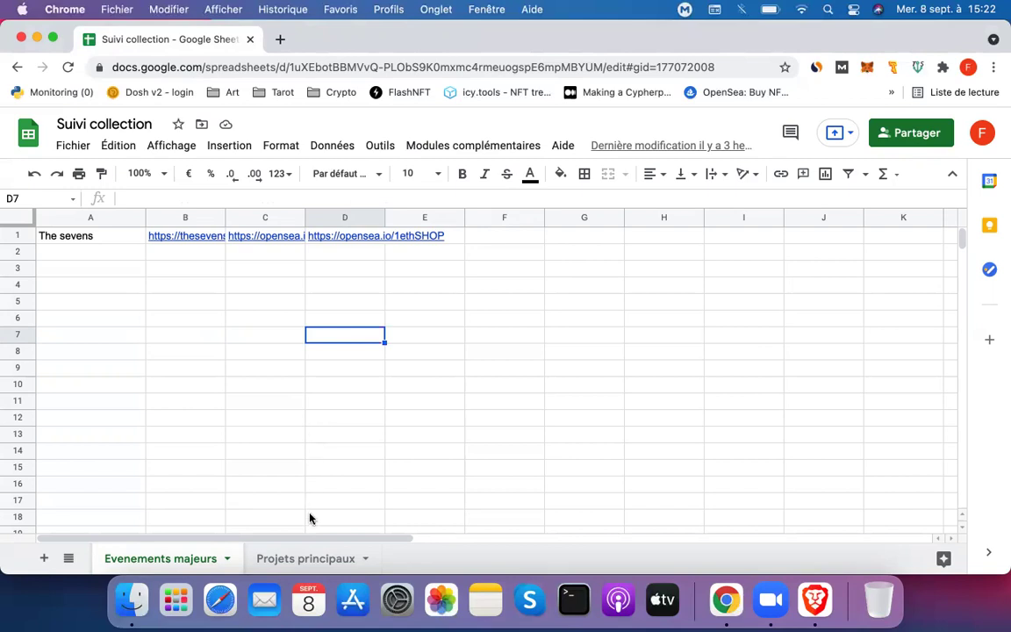
click(299, 557)
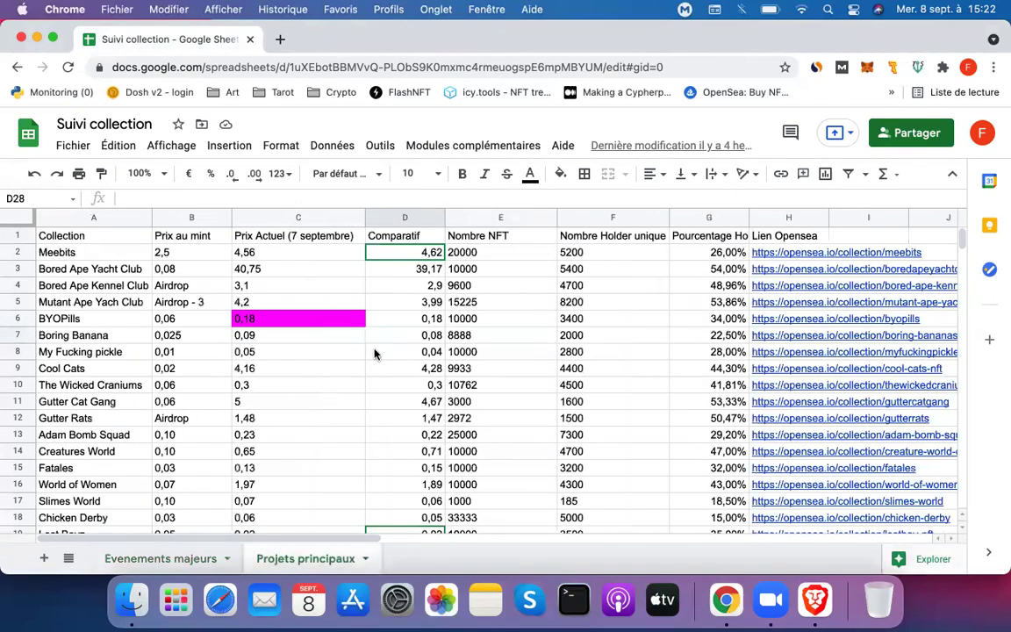
click(411, 354)
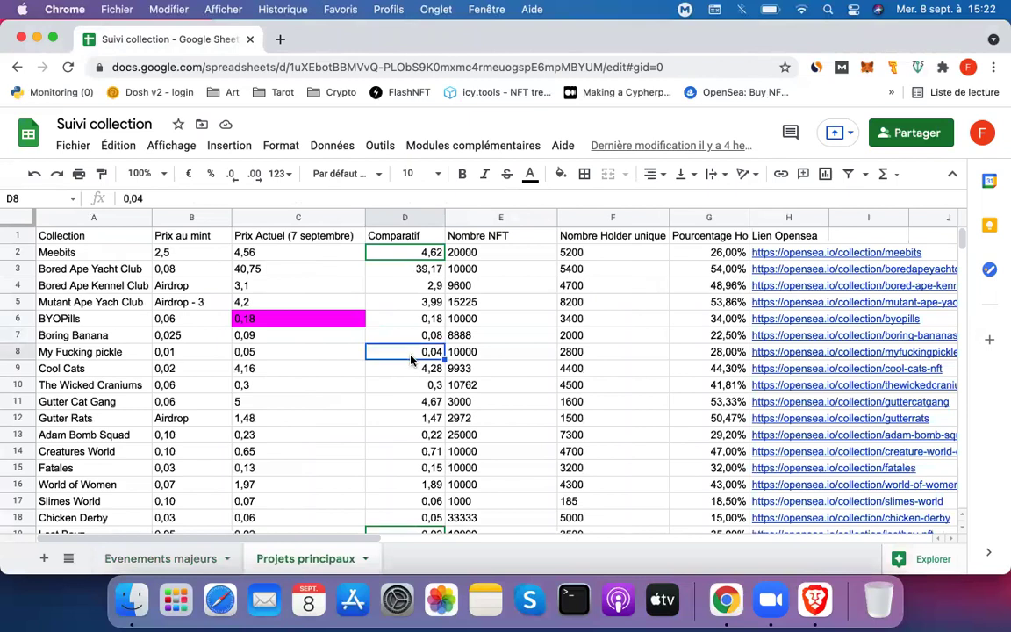
scroll(411, 359, down, 5)
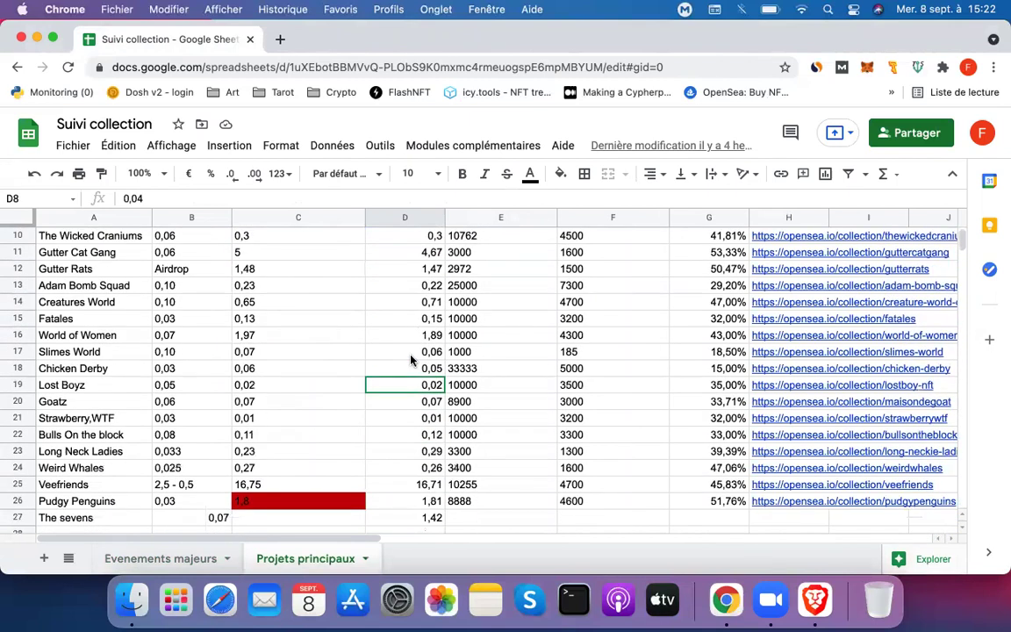
click(410, 353)
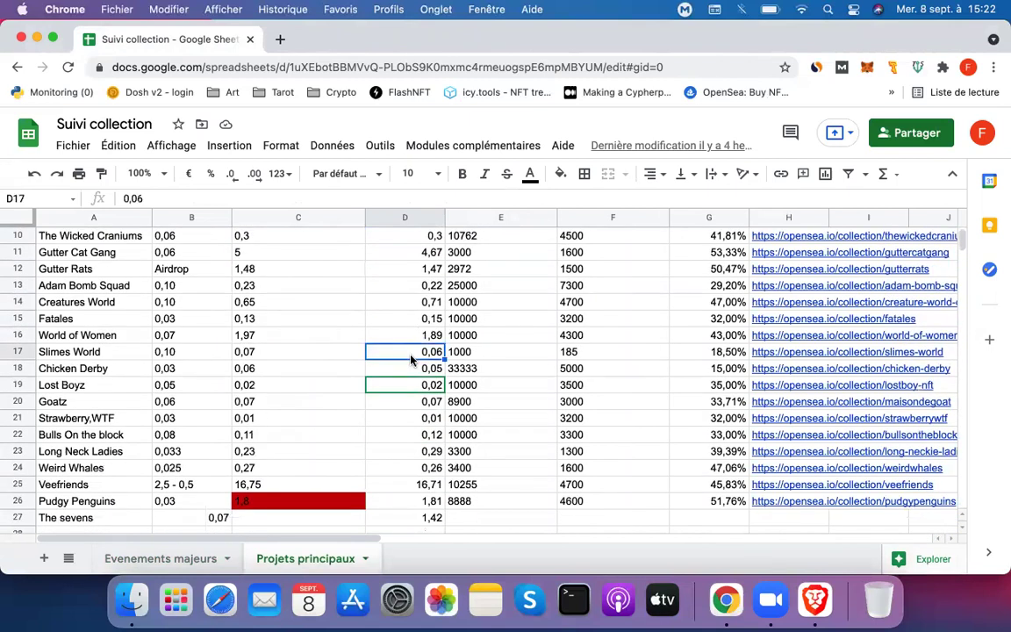
click(433, 304)
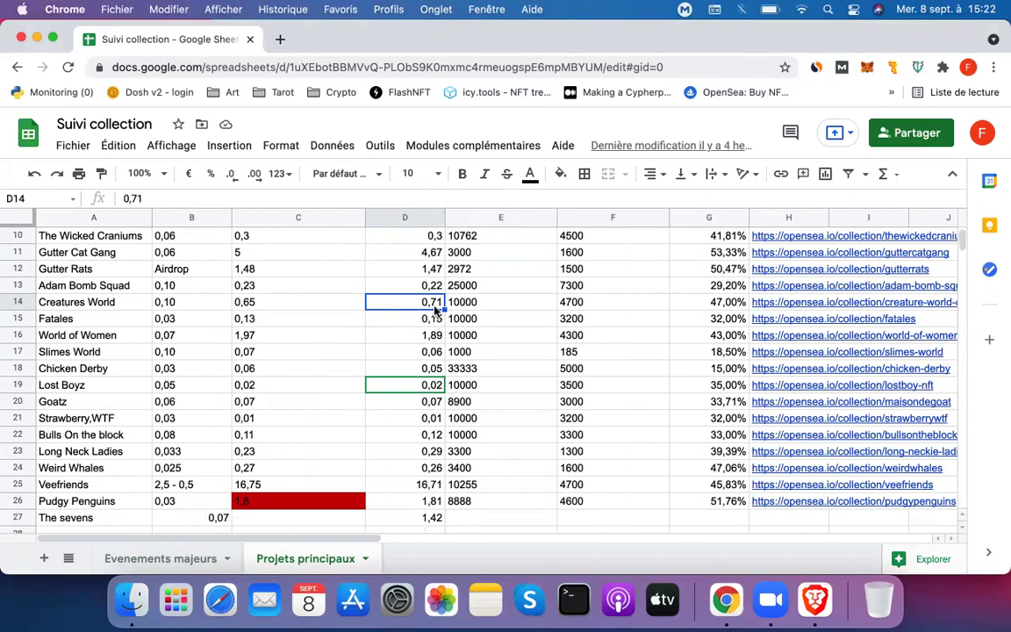
click(418, 457)
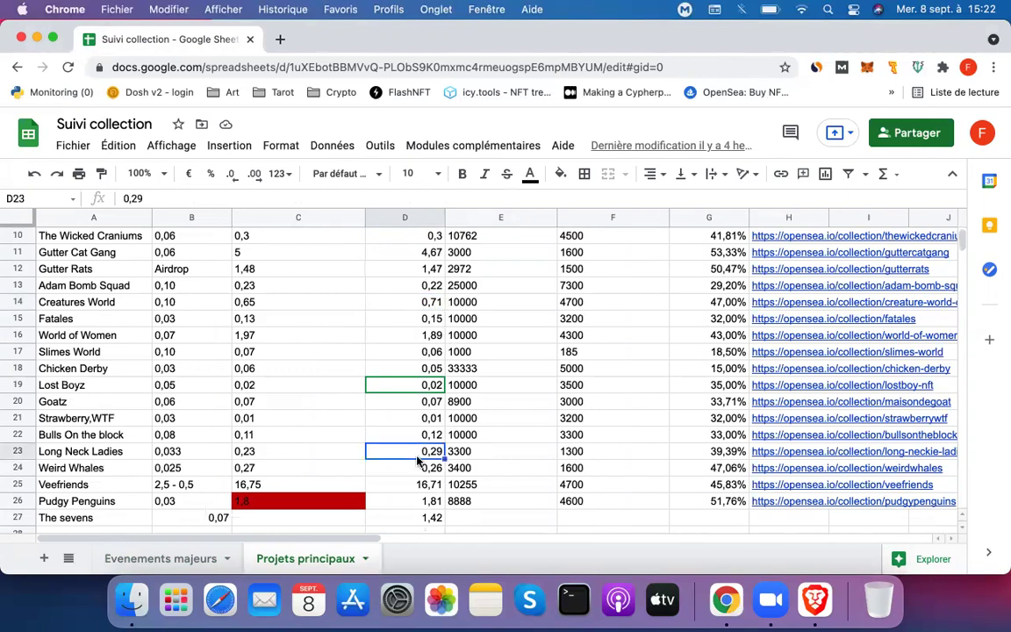
Step: Look through the full list of collections, comparing current prices with the Comparatif column down to The sevens
scroll(418, 460, up, 5)
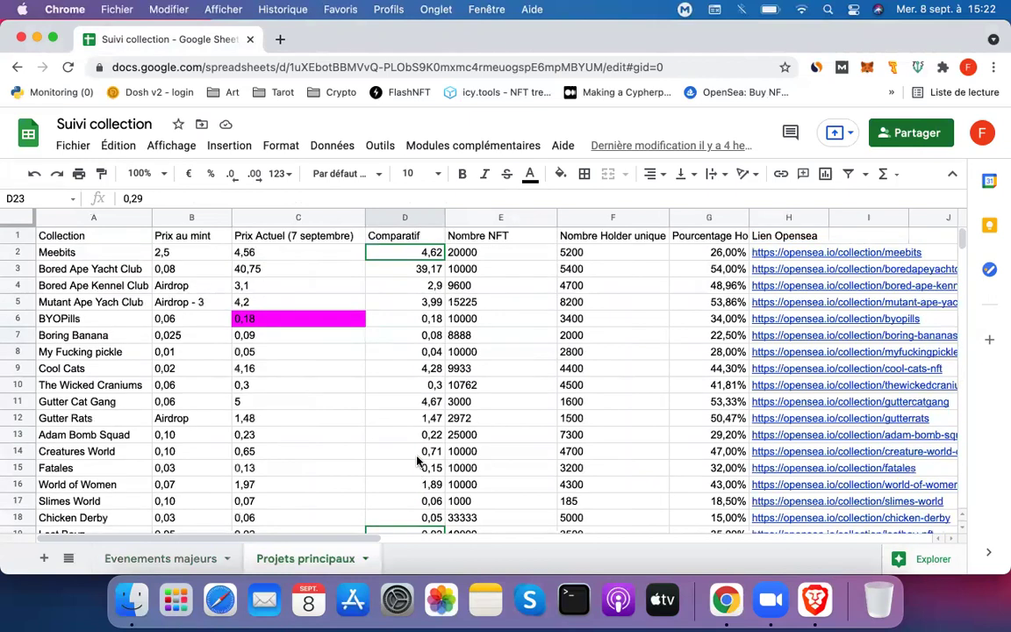
scroll(418, 458, down, 4)
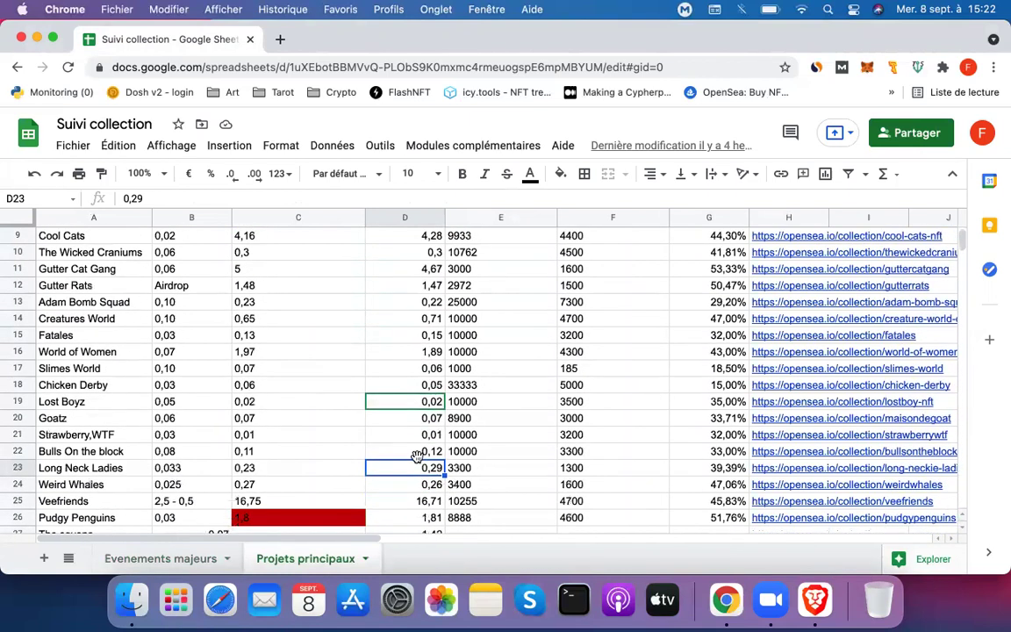
scroll(418, 459, up, 3)
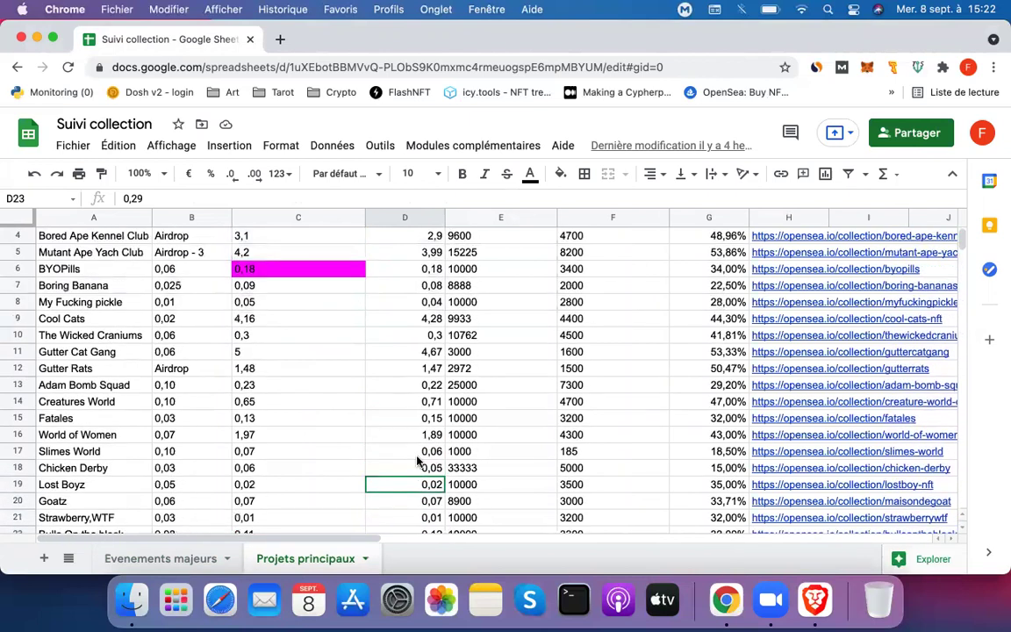
scroll(418, 460, up, 1)
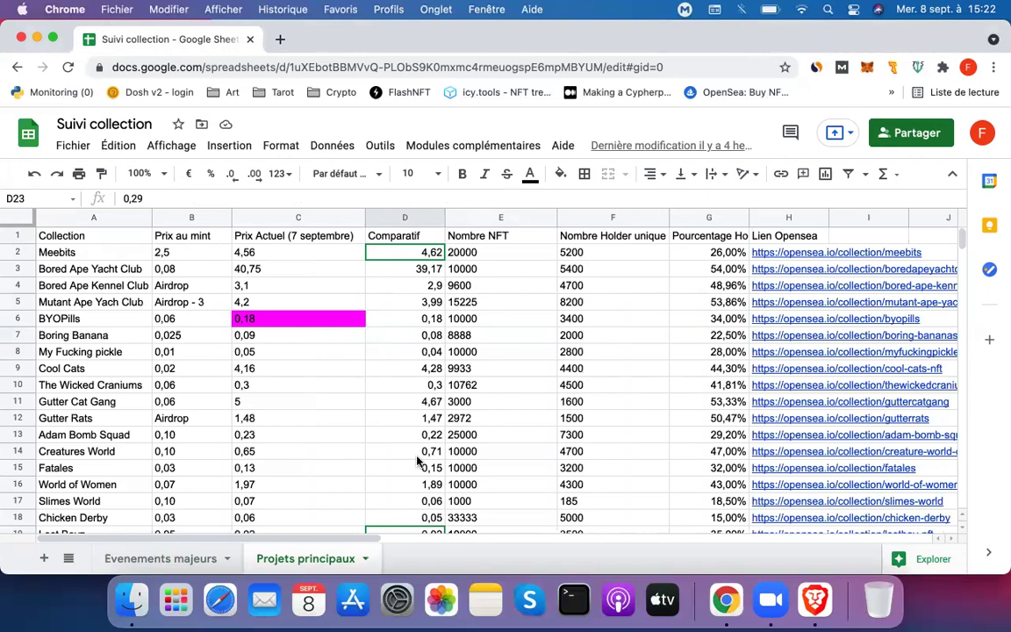
scroll(418, 458, down, 2)
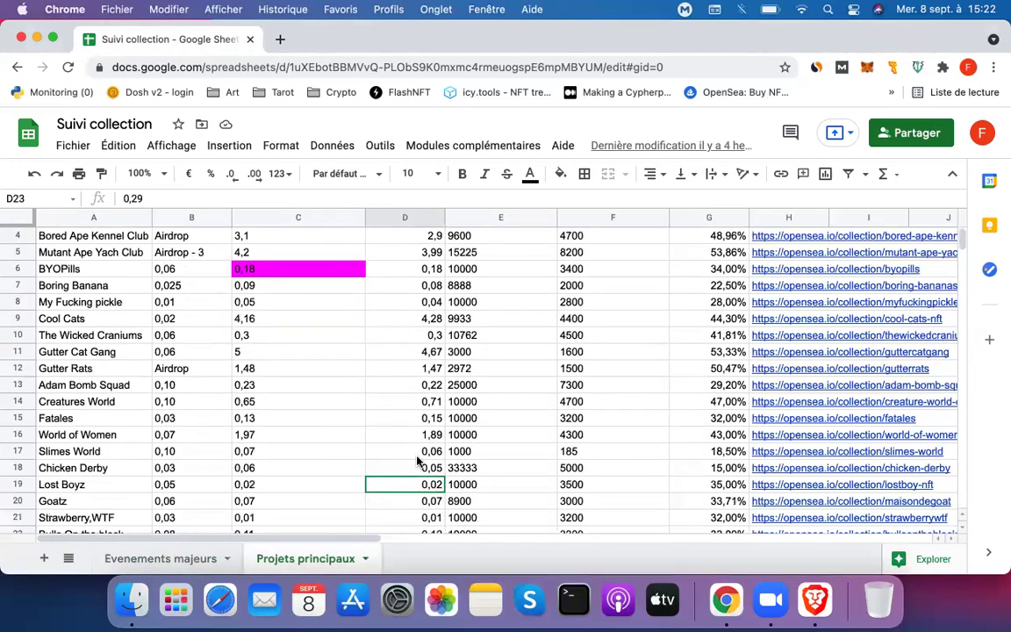
scroll(418, 458, down, 3)
scroll(418, 460, down, 1)
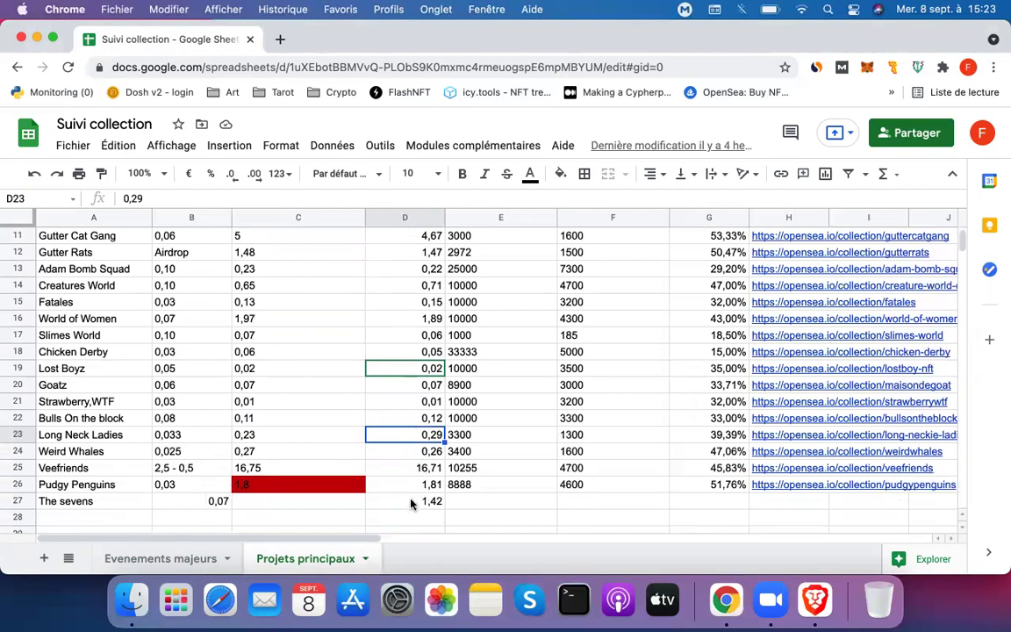
Step: Check the mint price and Comparatif value in The sevens row, and return to the beginning of the list
key(Down)
key(Down)
key(Down)
key(Down)
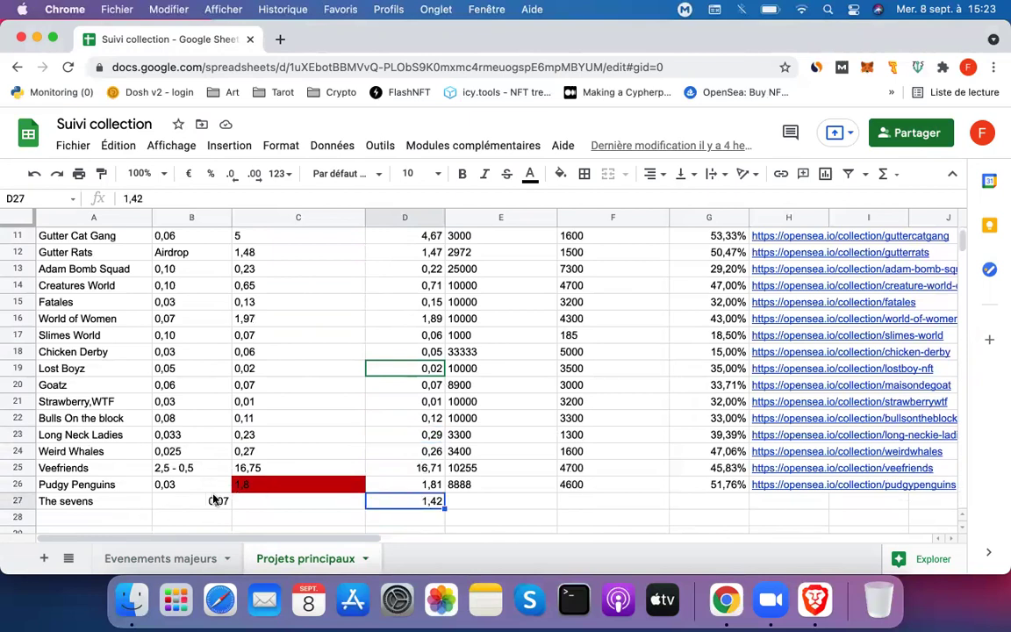
click(215, 500)
click(427, 504)
scroll(442, 421, up, 5)
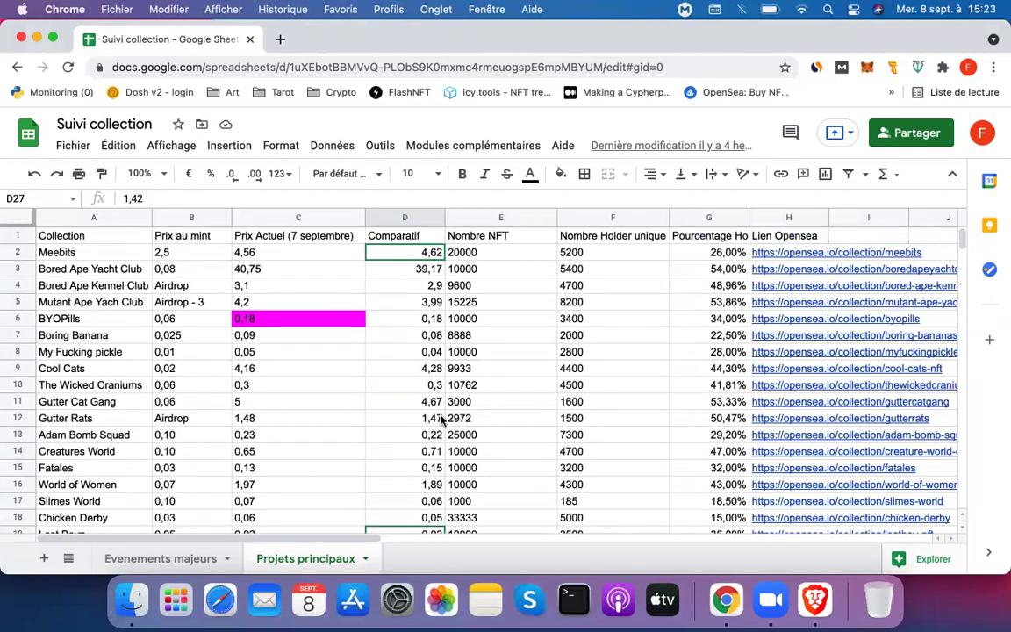